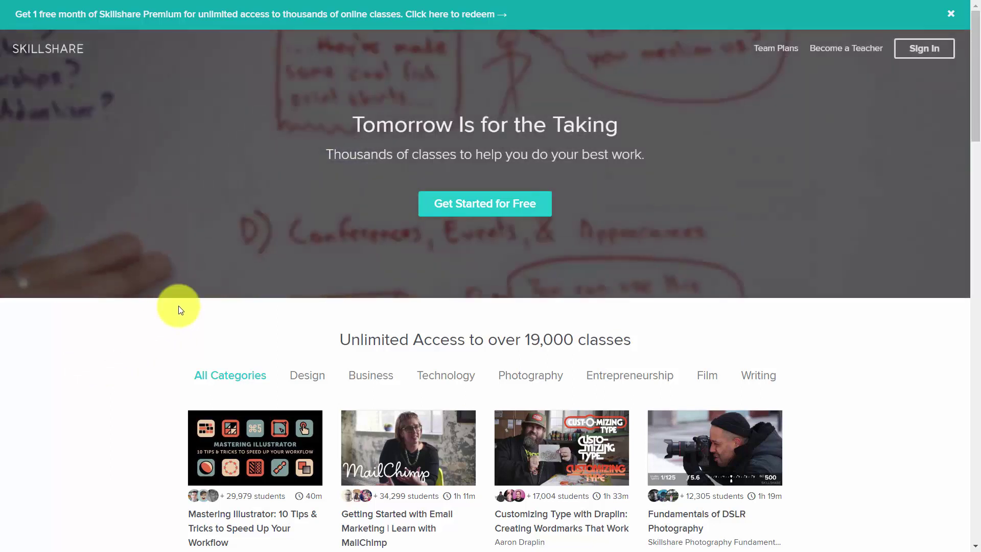
Step: Open Skillshare's 'Become a Teacher' page from the homepage header
click(842, 52)
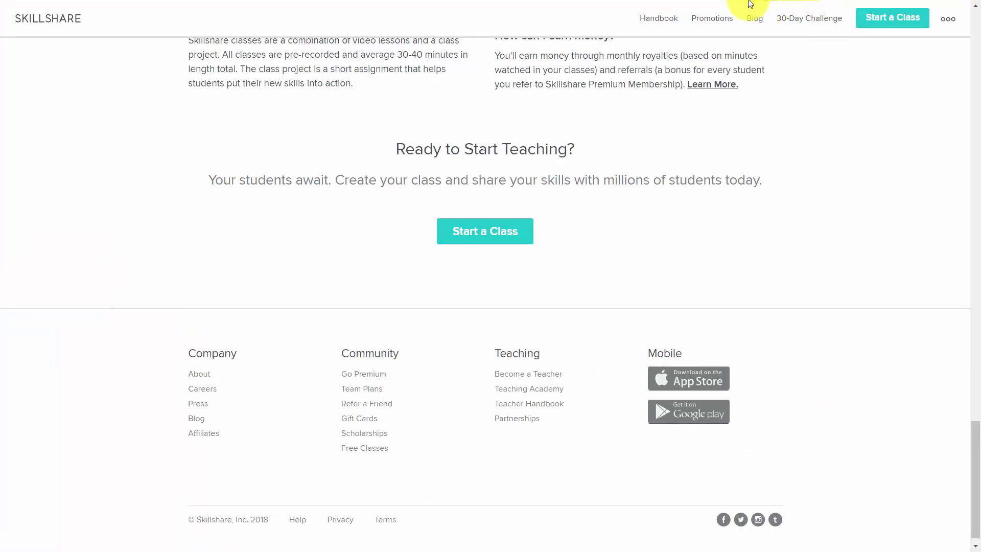
Step: Start a new class and pick Business as its category to reach the Video Lessons editor
click(485, 236)
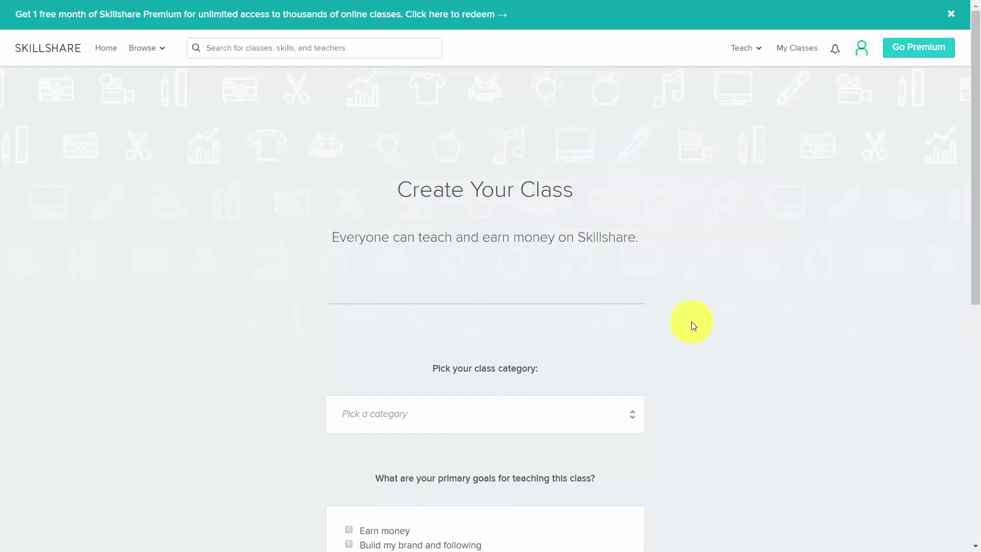
scroll(432, 342, down, 2)
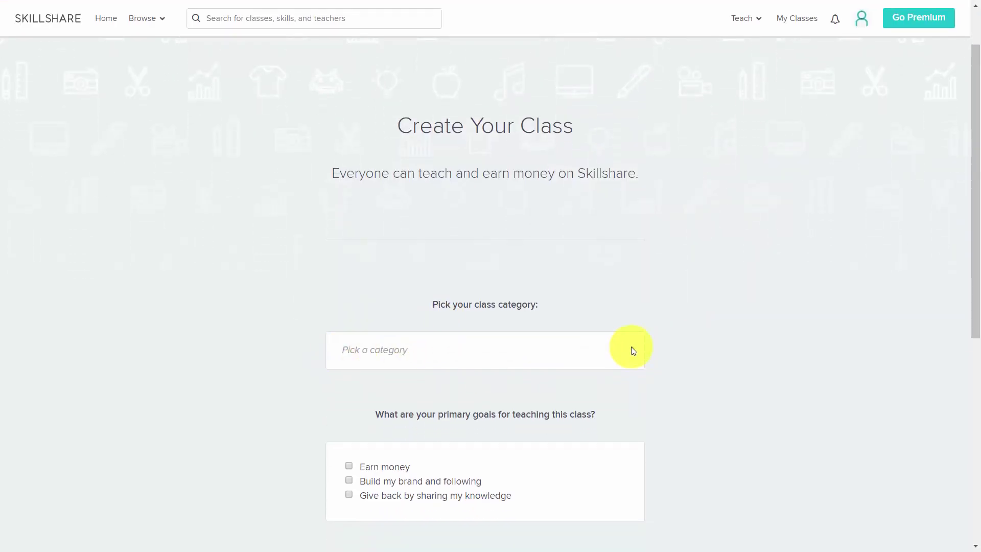
click(631, 346)
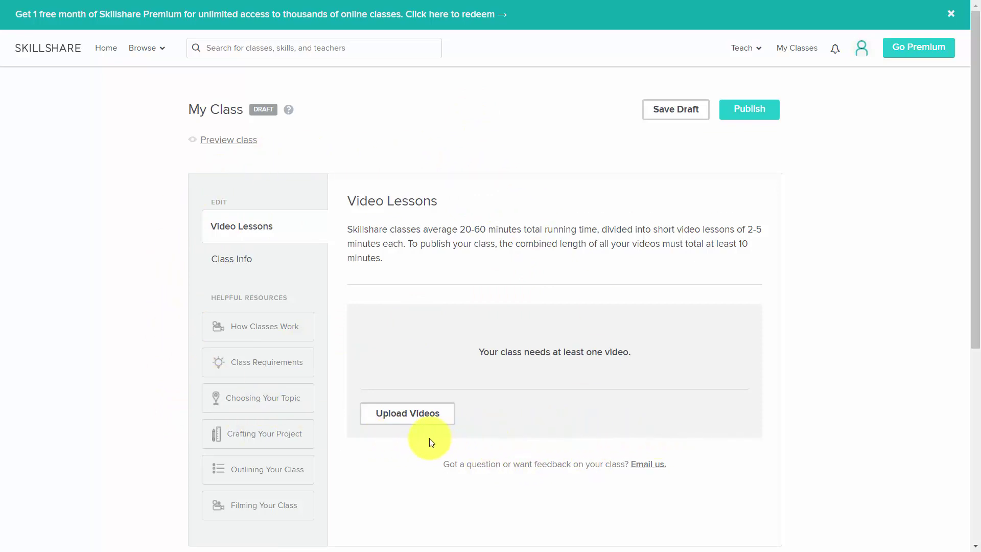
Step: Go to your own profile page through the account menu
click(862, 53)
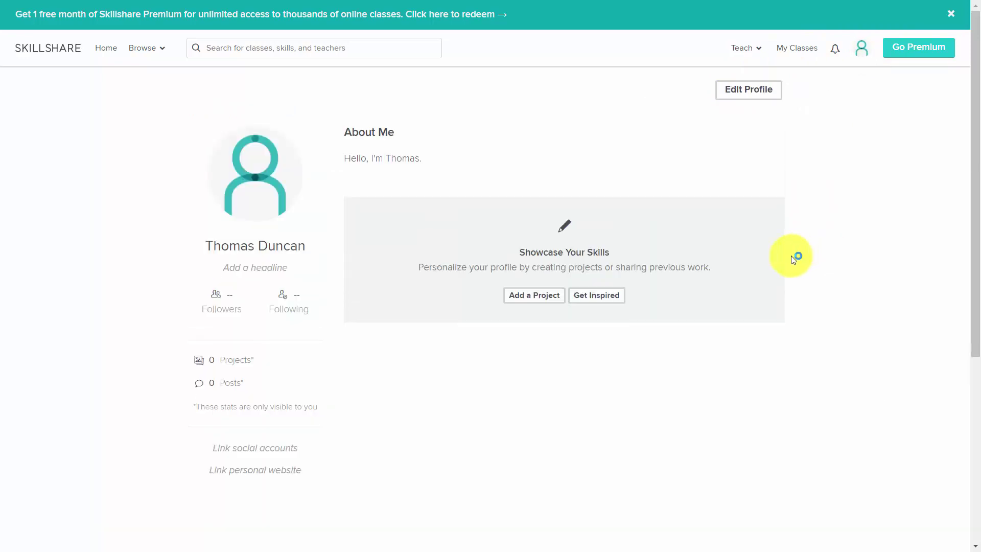
Step: Edit the profile with headline 'Video Tutorial Creator', new About Me, social URLs and website
click(738, 94)
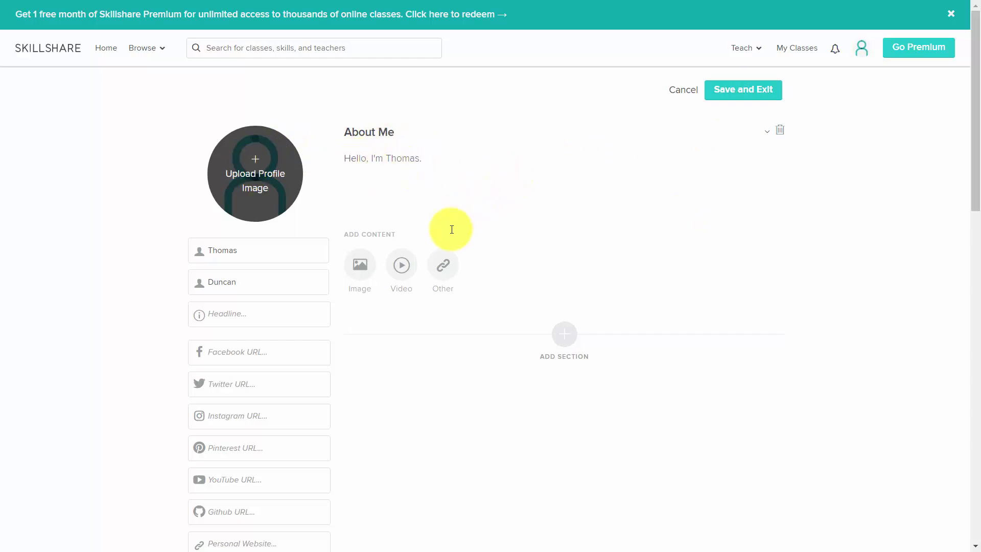
scroll(429, 250, down, 1)
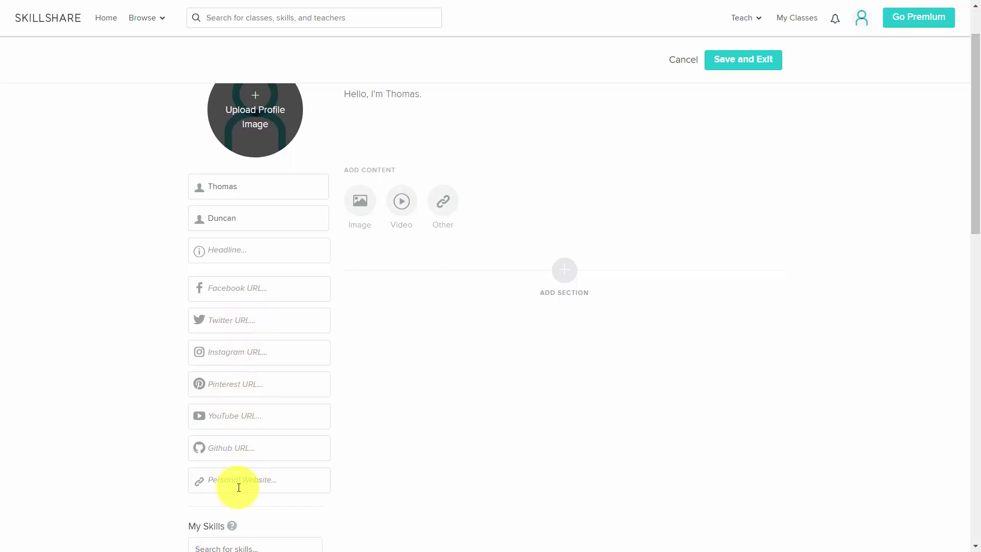
scroll(238, 487, down, 1)
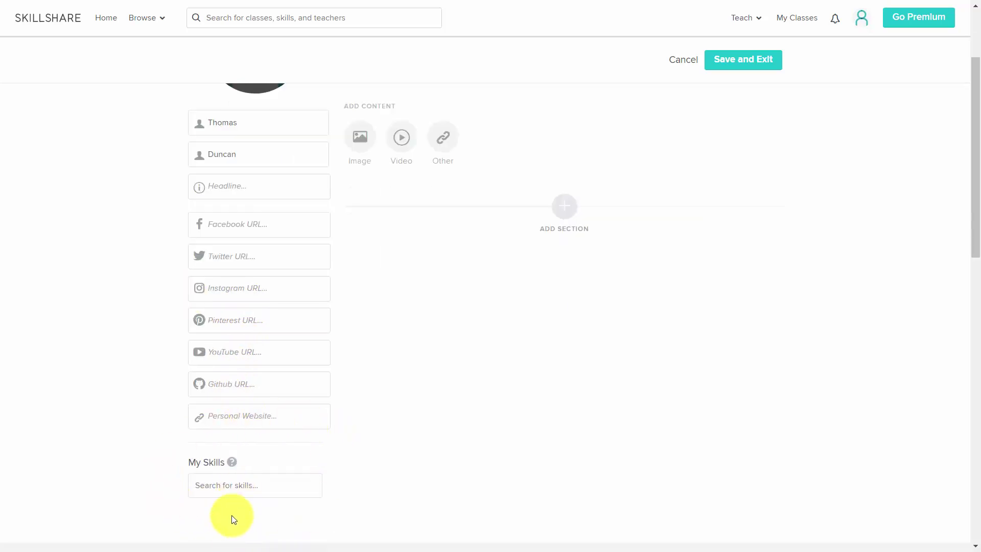
scroll(233, 519, up, 1)
scroll(232, 518, up, 1)
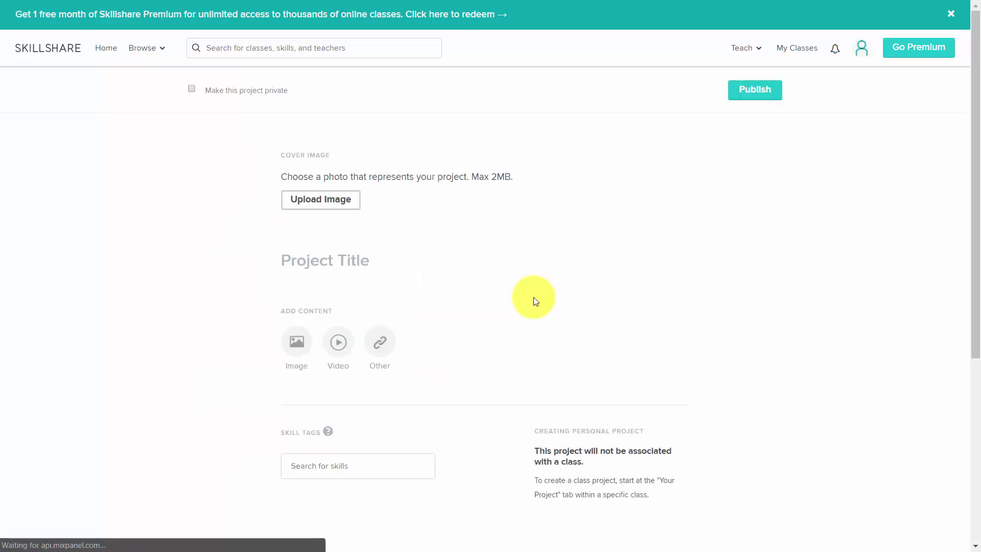
Step: Create a new personal project draft and tick 'Make this project private'
scroll(533, 297, down, 2)
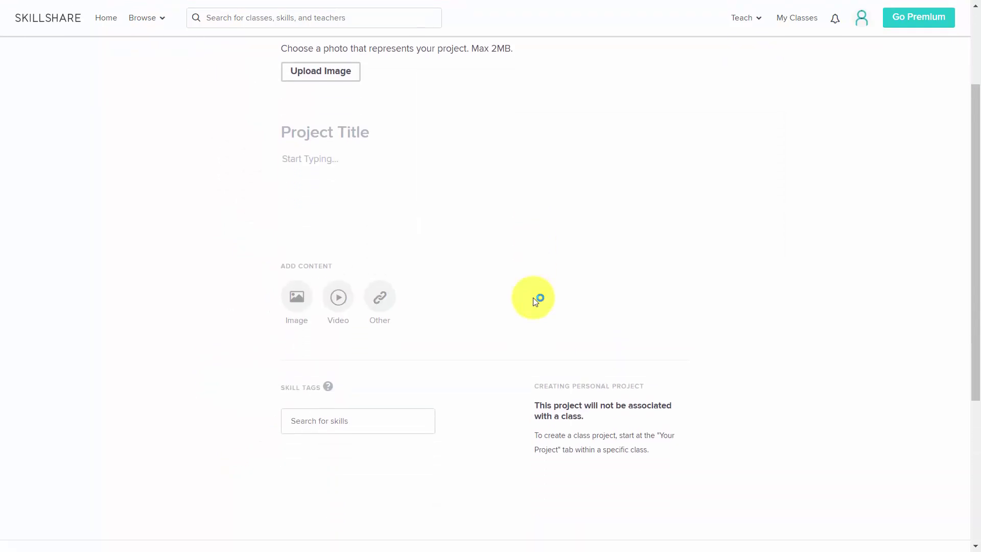
scroll(532, 297, up, 1)
scroll(532, 297, up, 1)
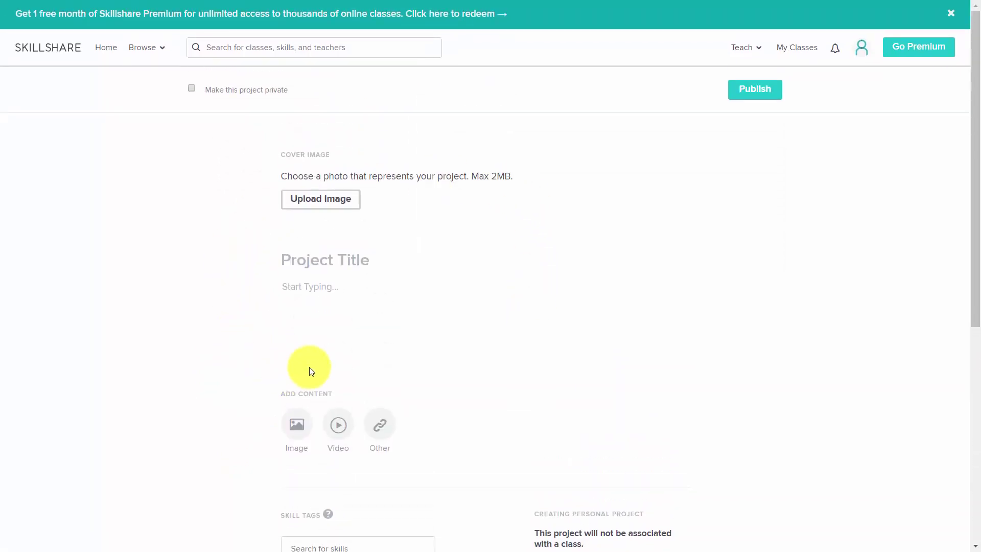
scroll(263, 368, down, 1)
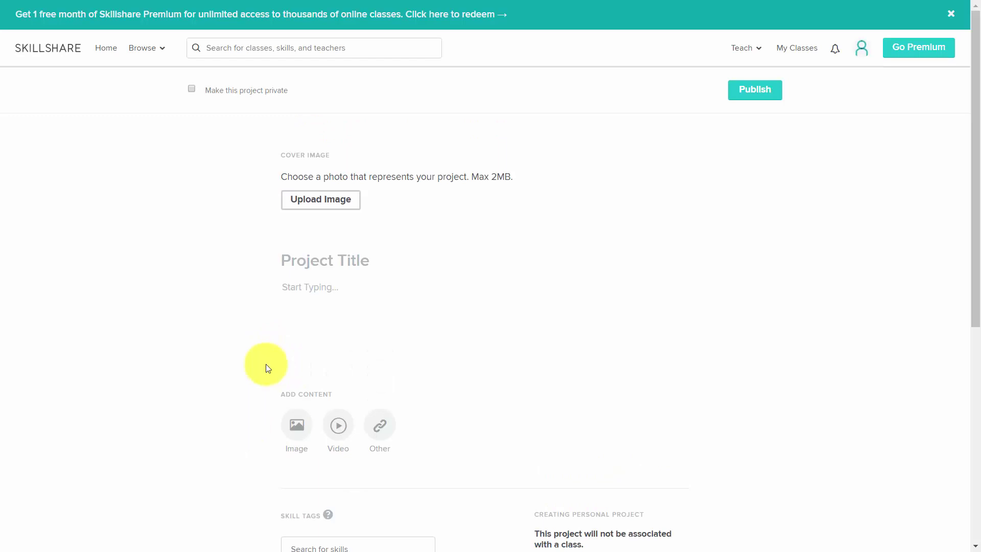
click(192, 90)
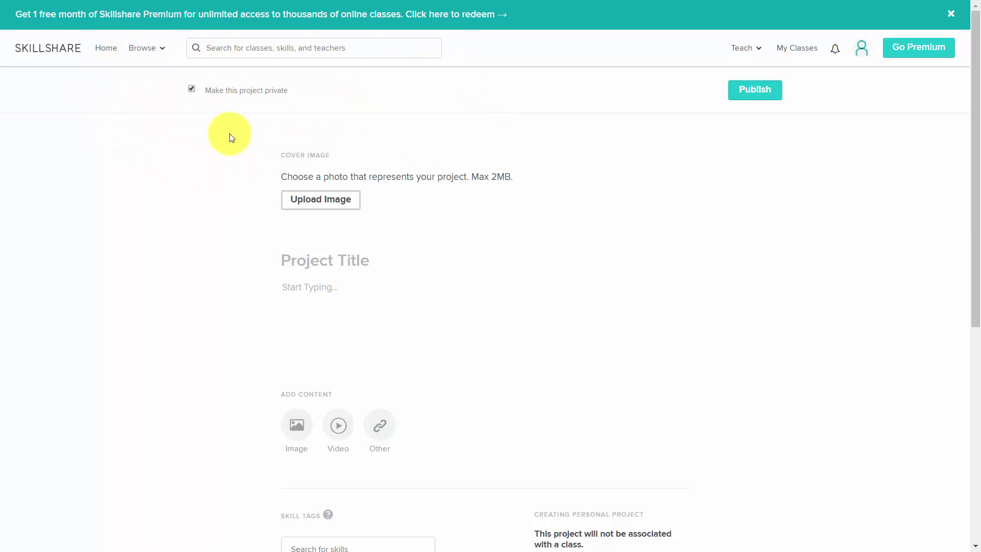
scroll(238, 202, down, 1)
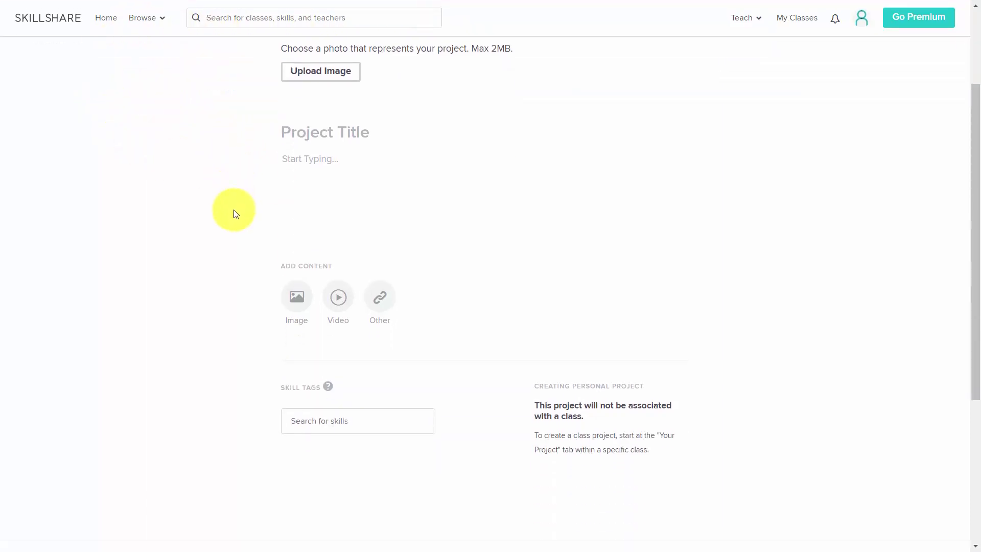
scroll(236, 214, up, 1)
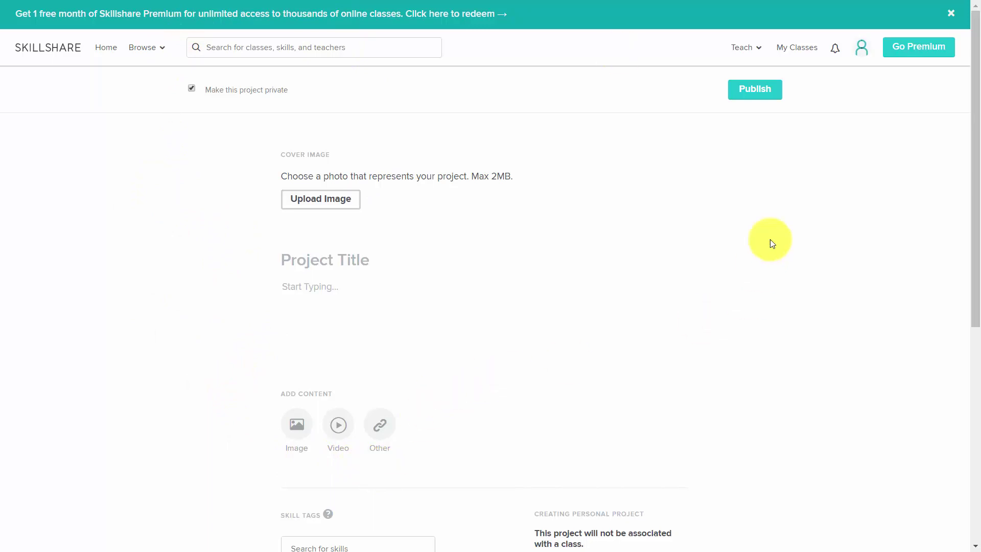
Step: Go to Account Settings from the profile icon dropdown
mouse_move(867, 53)
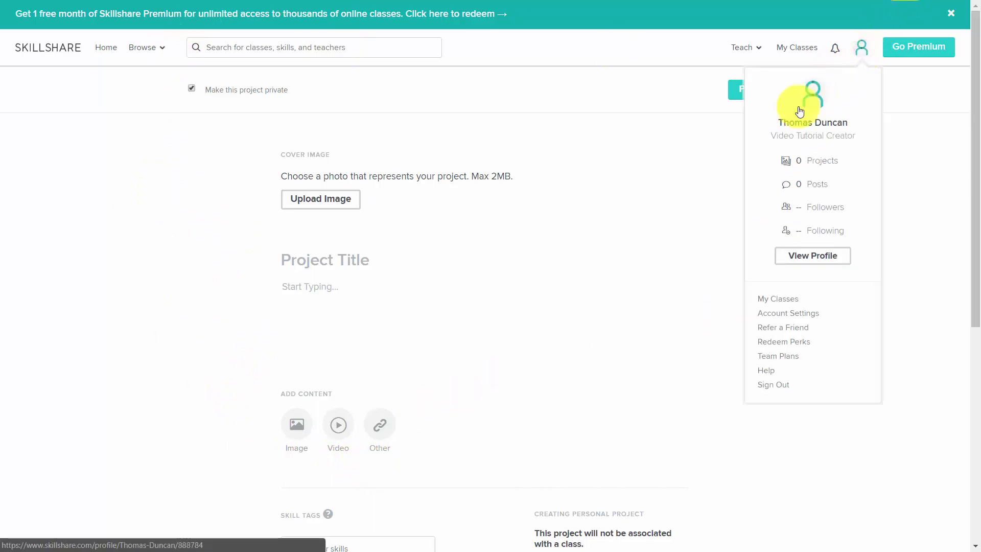
click(782, 319)
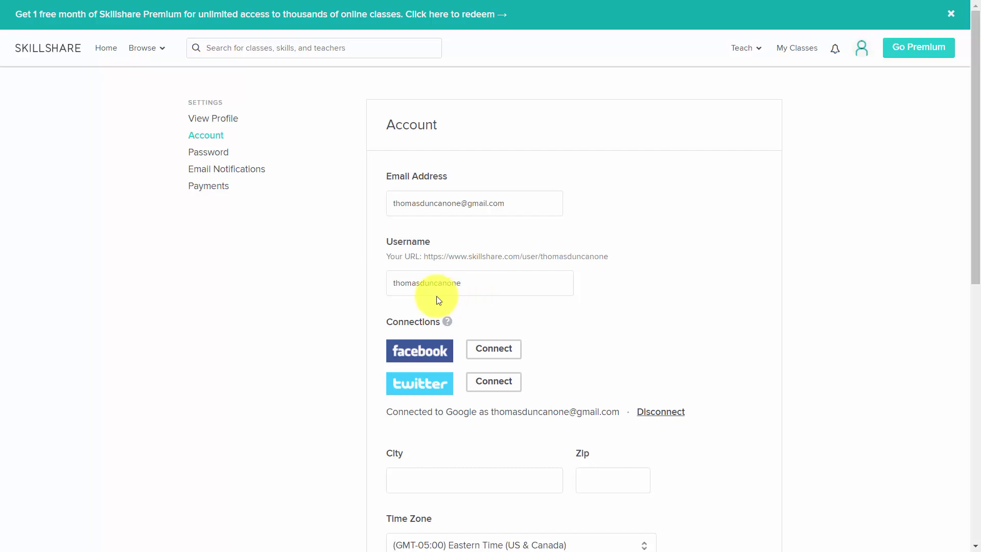
Step: Link Facebook, authorize Twitter, choose Male as gender, and save the changes
click(496, 351)
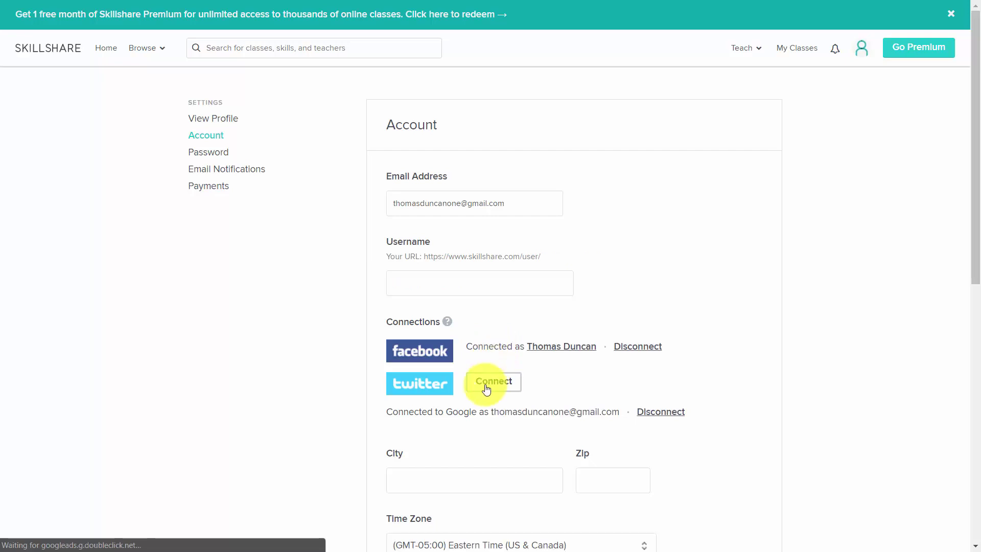
click(486, 389)
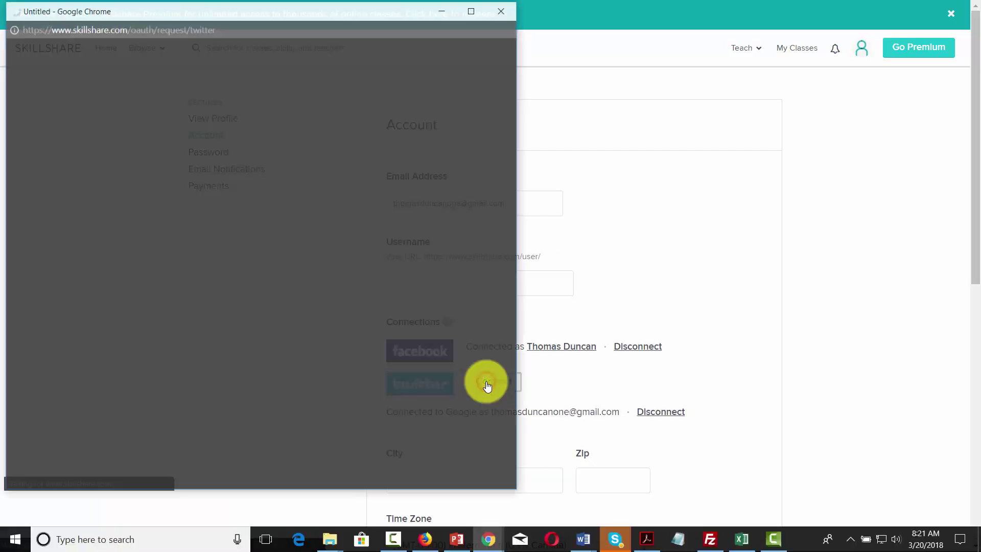
click(109, 245)
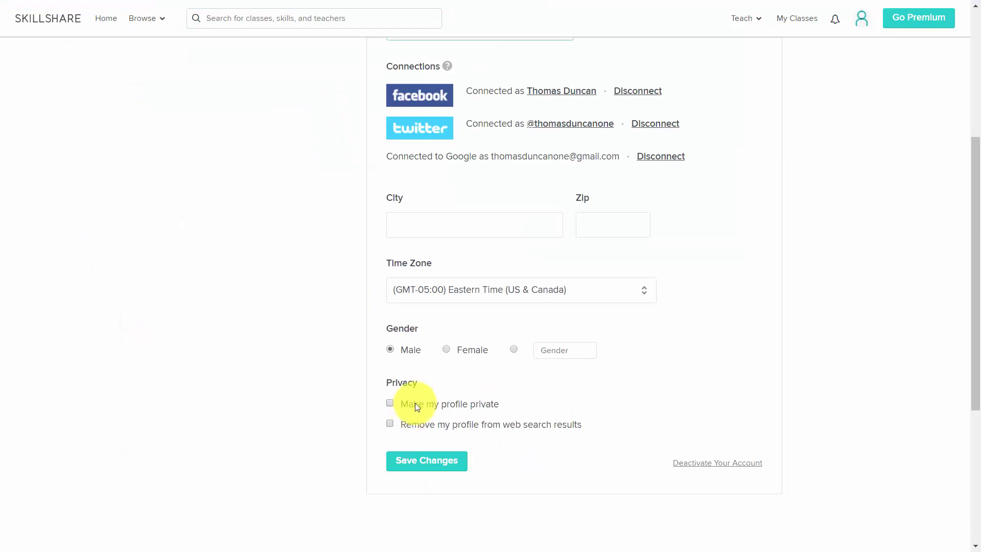
click(389, 357)
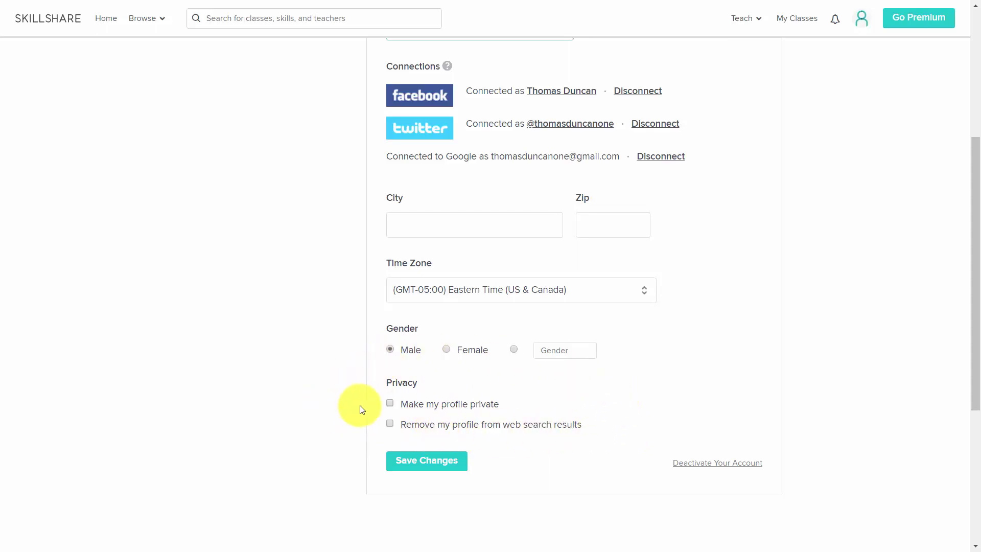
click(426, 463)
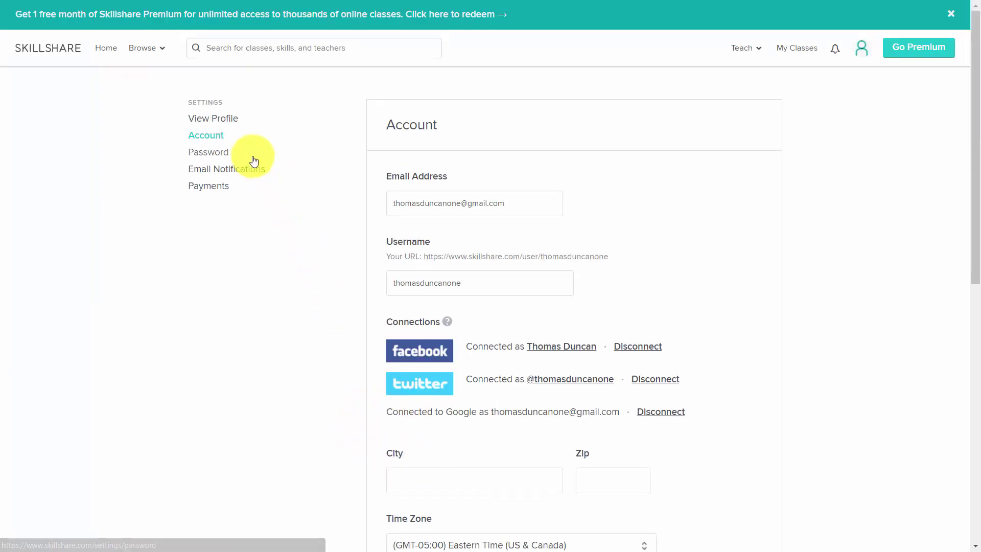
Step: Look through the Email Notifications checkboxes, leaving every notification enabled
click(233, 170)
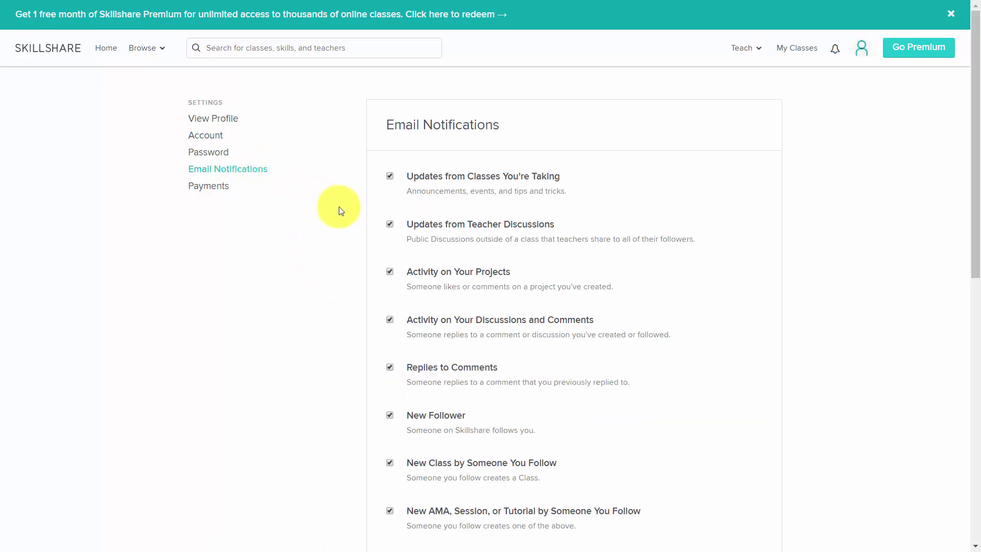
scroll(342, 211, down, 1)
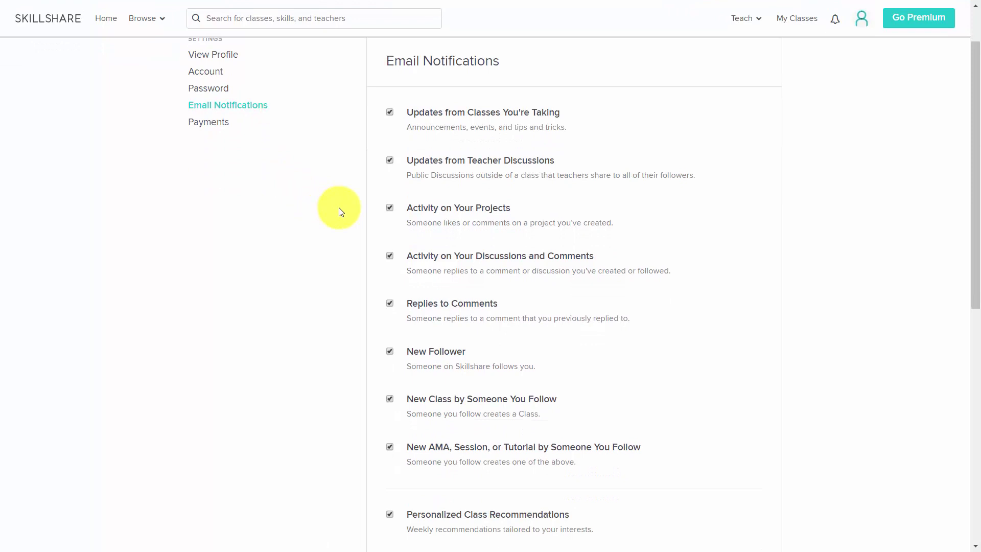
scroll(342, 210, down, 1)
scroll(341, 212, up, 1)
scroll(339, 211, up, 1)
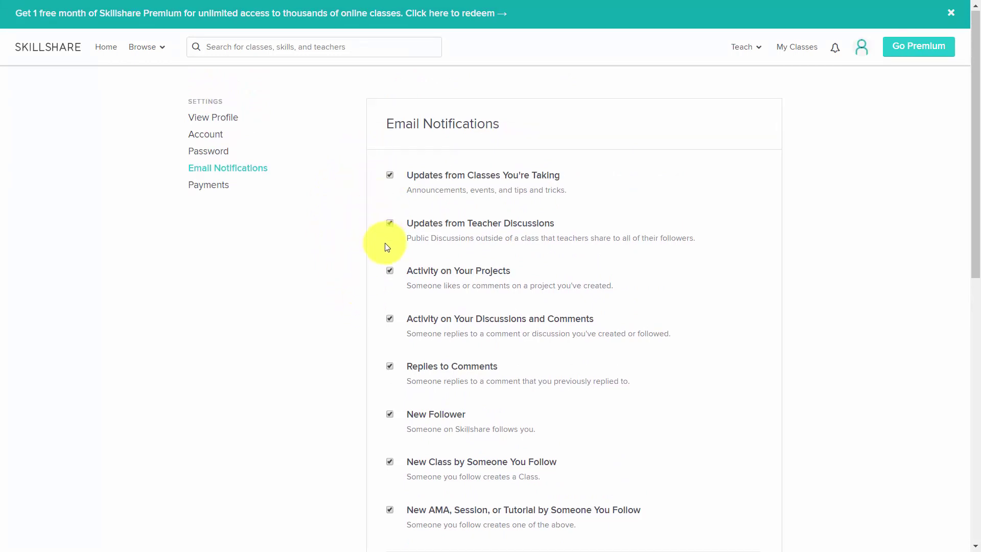
scroll(383, 246, down, 1)
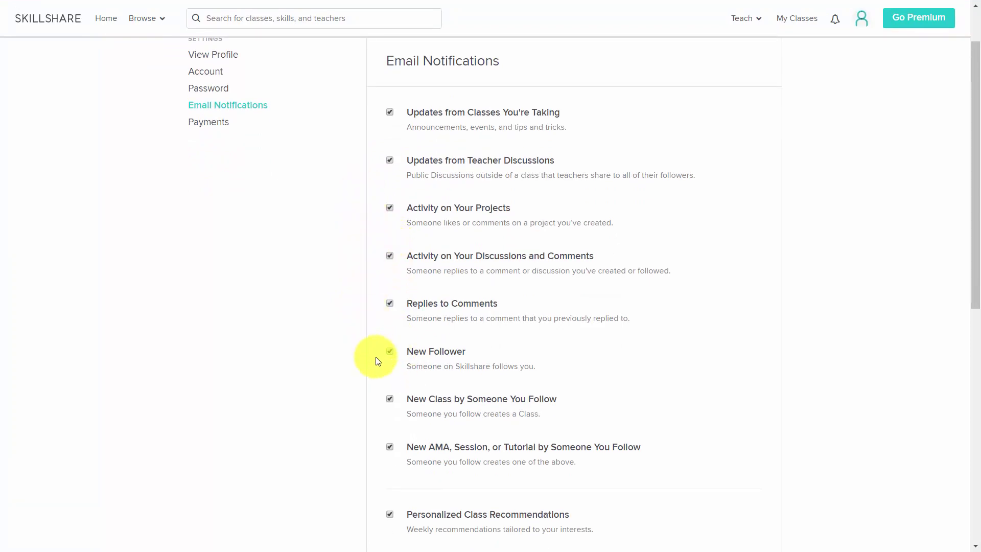
scroll(378, 360, up, 1)
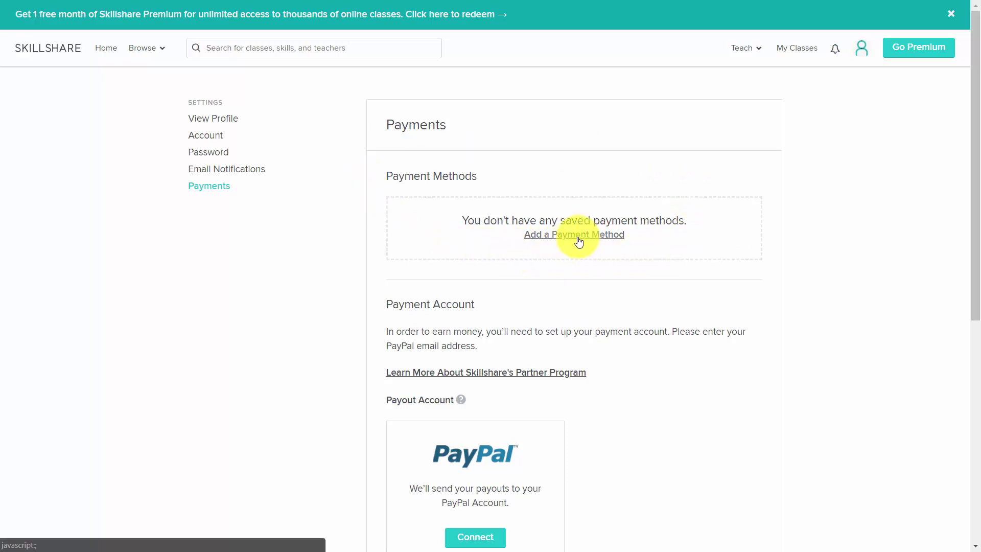
Step: Connect PayPal as the payout account on the Payments page
scroll(381, 236, down, 1)
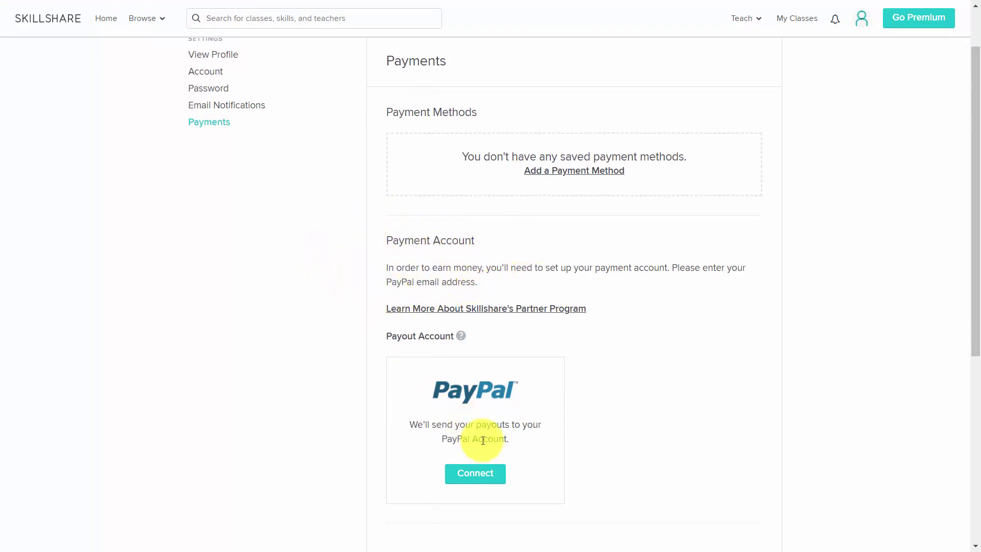
click(480, 474)
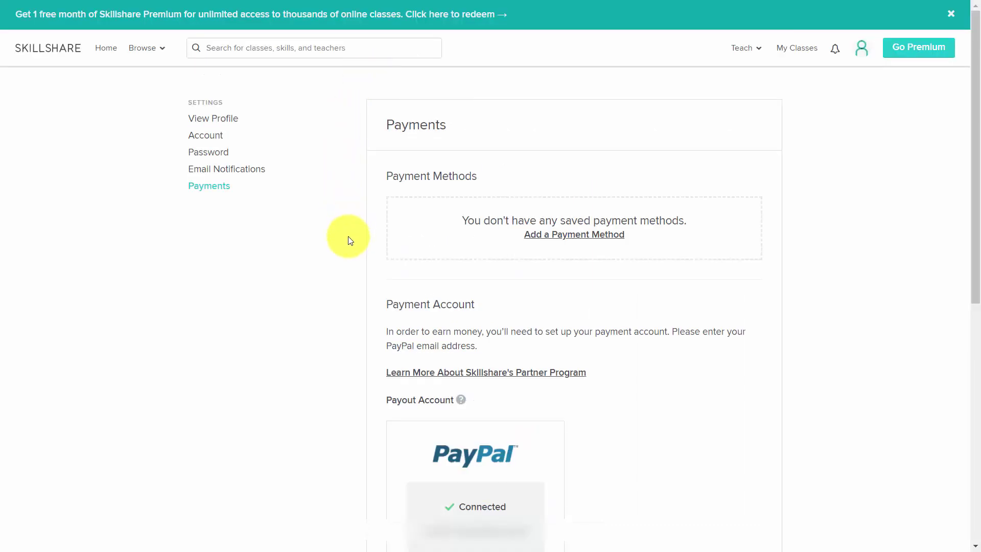